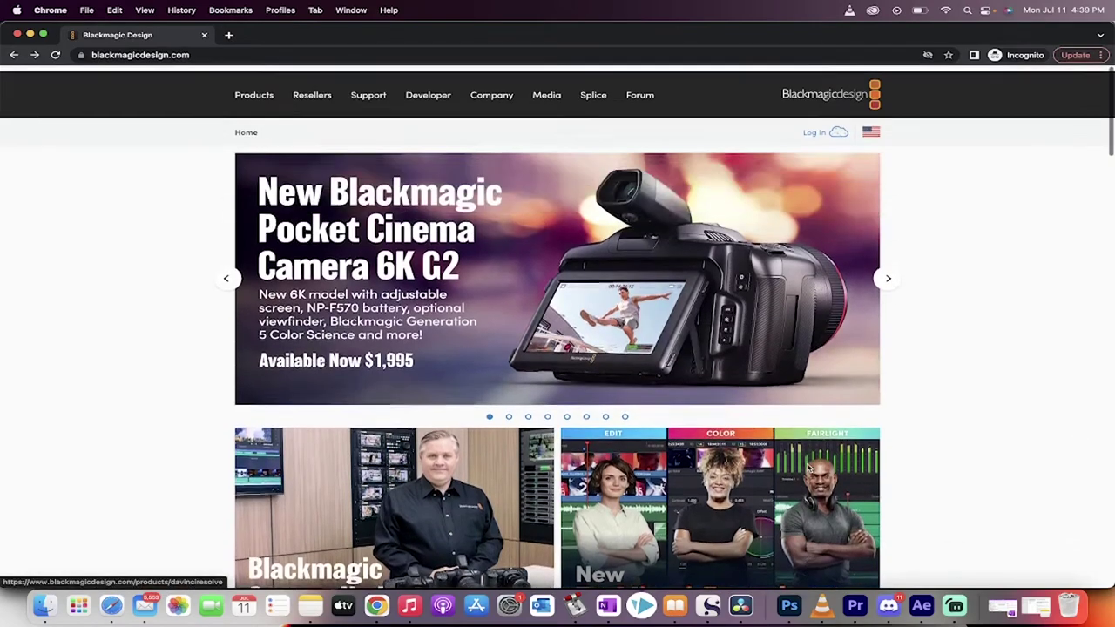
Browse the Blackmagic Design home page and select the site's full web address.
scroll(809, 471, "down", 5)
scroll(809, 470, "up", 5)
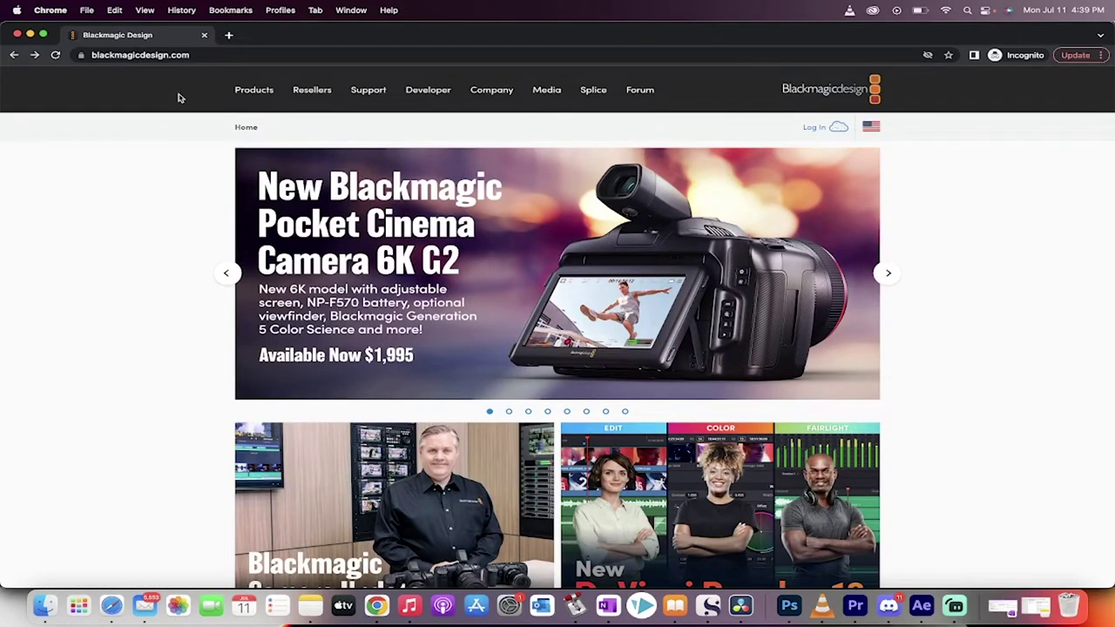
left_click(184, 54)
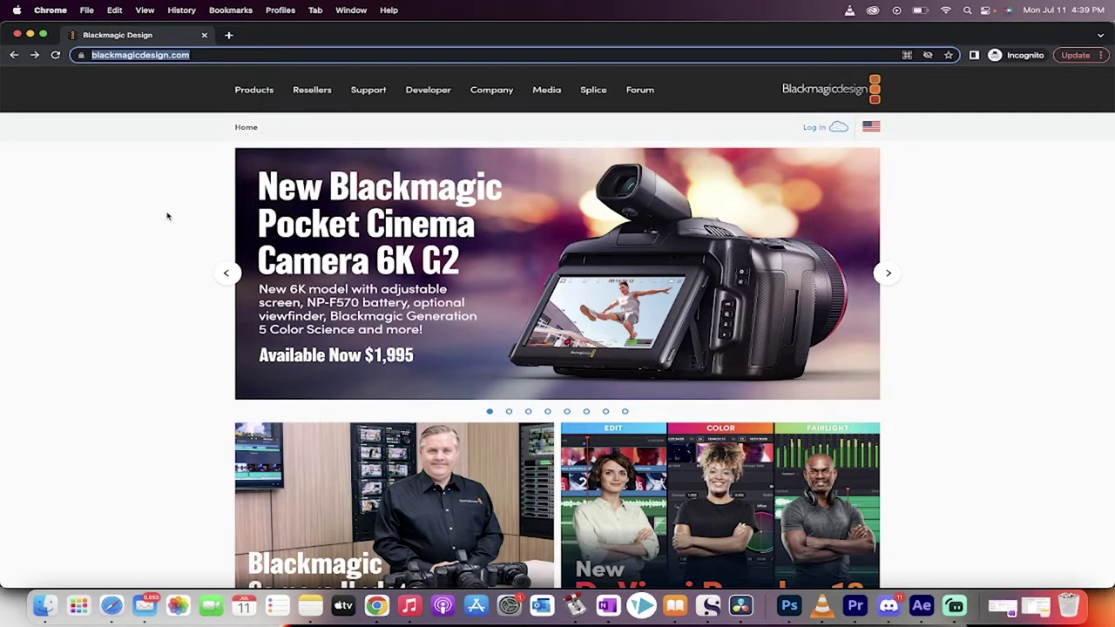
scroll(168, 216, "down", 1)
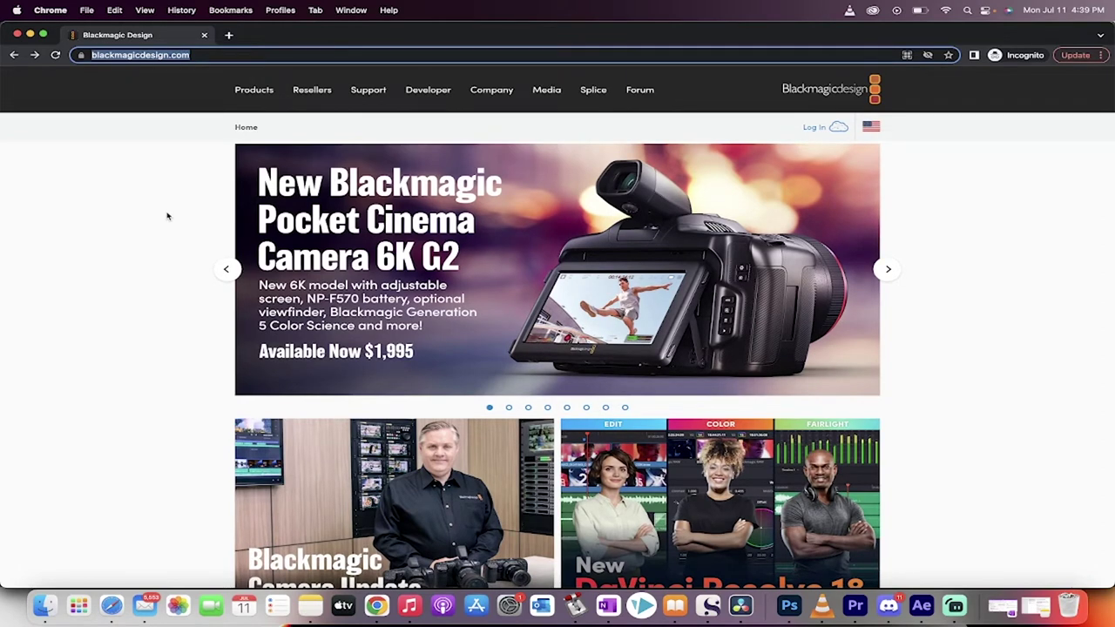
scroll(167, 216, "up", 1)
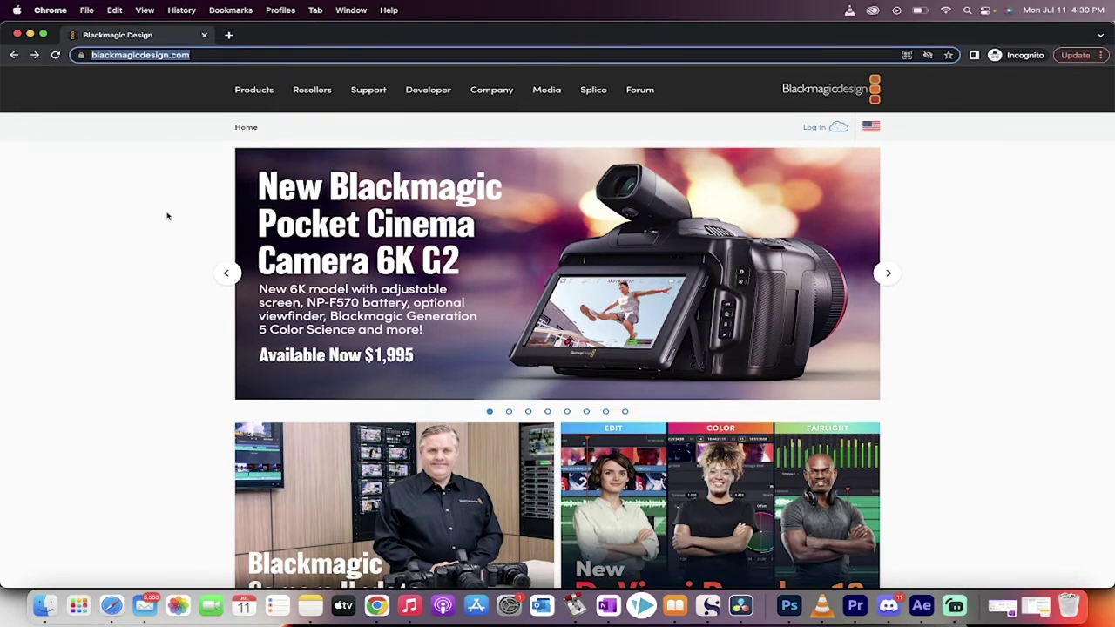
scroll(167, 217, "down", 2)
scroll(167, 216, "up", 2)
scroll(167, 216, "down", 2)
scroll(168, 216, "up", 2)
scroll(167, 216, "down", 10)
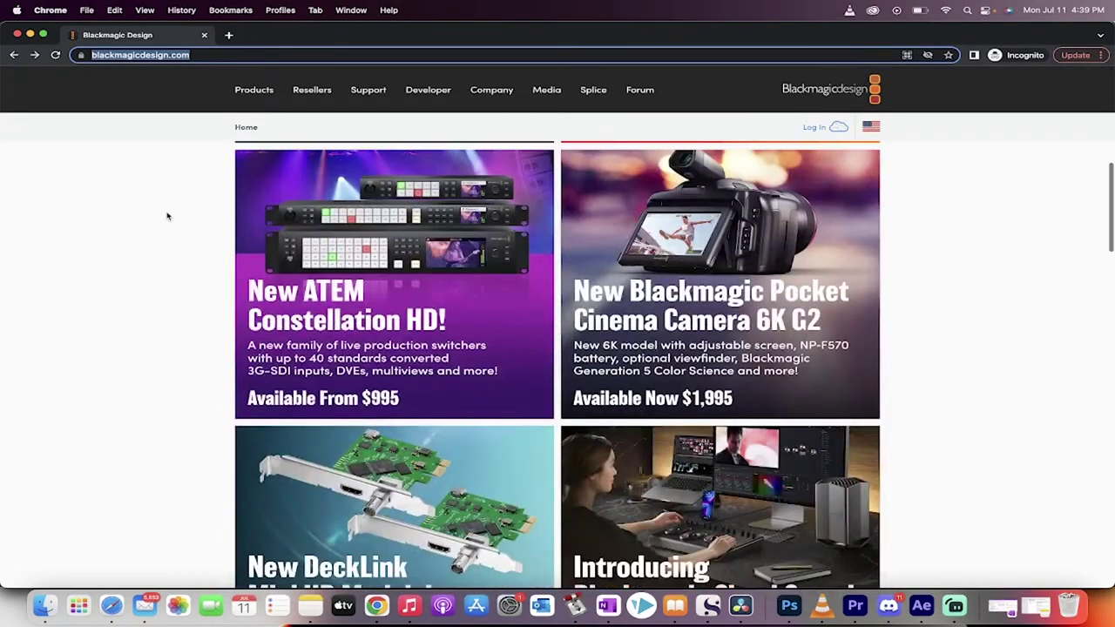
scroll(167, 216, "up", 10)
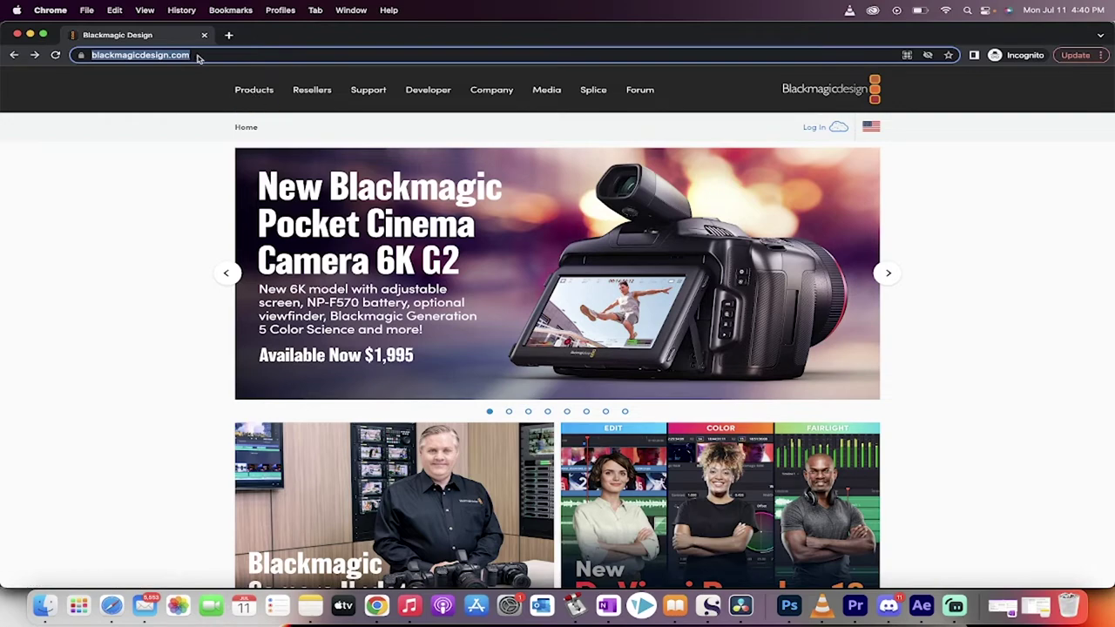
Open the Products catalogue and scroll down to the DaVinci Resolve and Fusion Software listings.
left_click(244, 94)
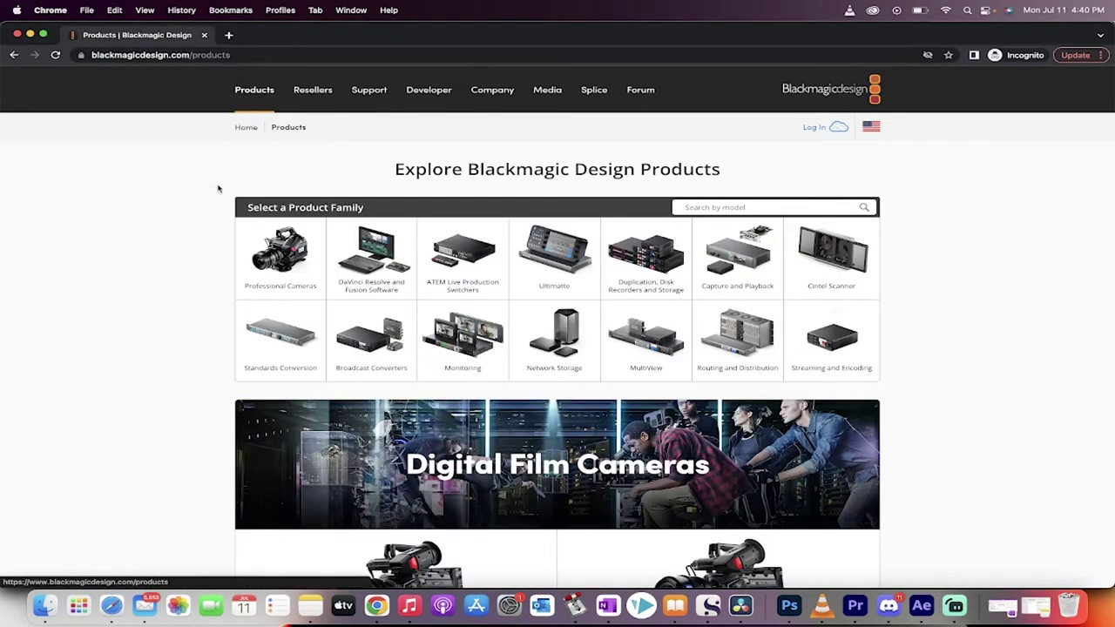
scroll(157, 237, "down", 3)
scroll(157, 237, "up", 3)
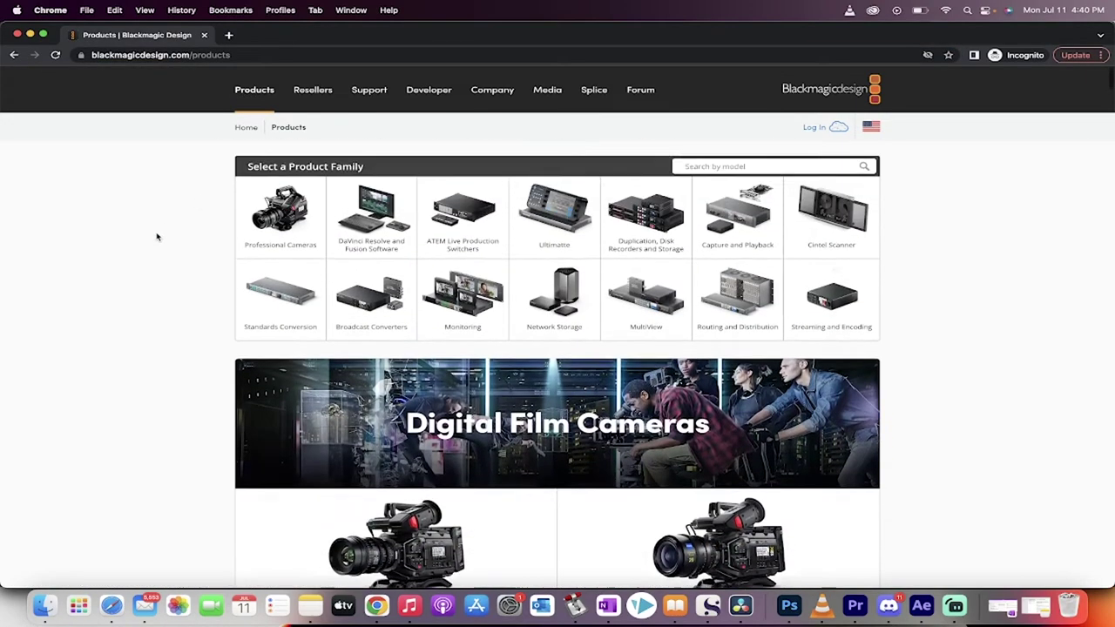
scroll(157, 237, "down", 1)
scroll(157, 237, "down", 2)
scroll(154, 237, "up", 1)
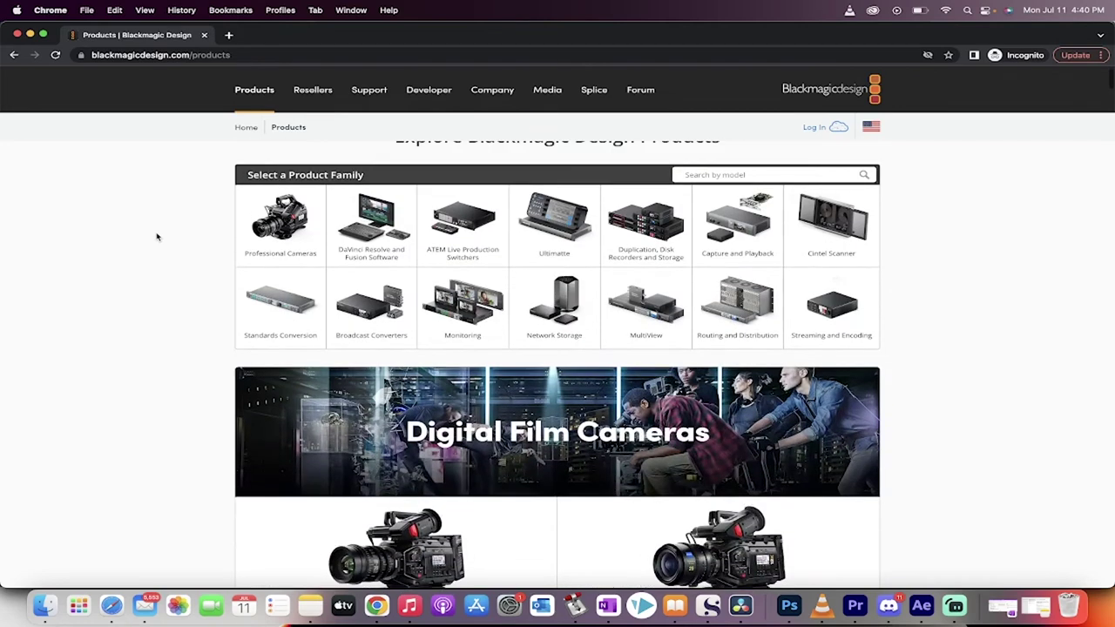
scroll(154, 236, "down", 1)
scroll(217, 242, "down", 1)
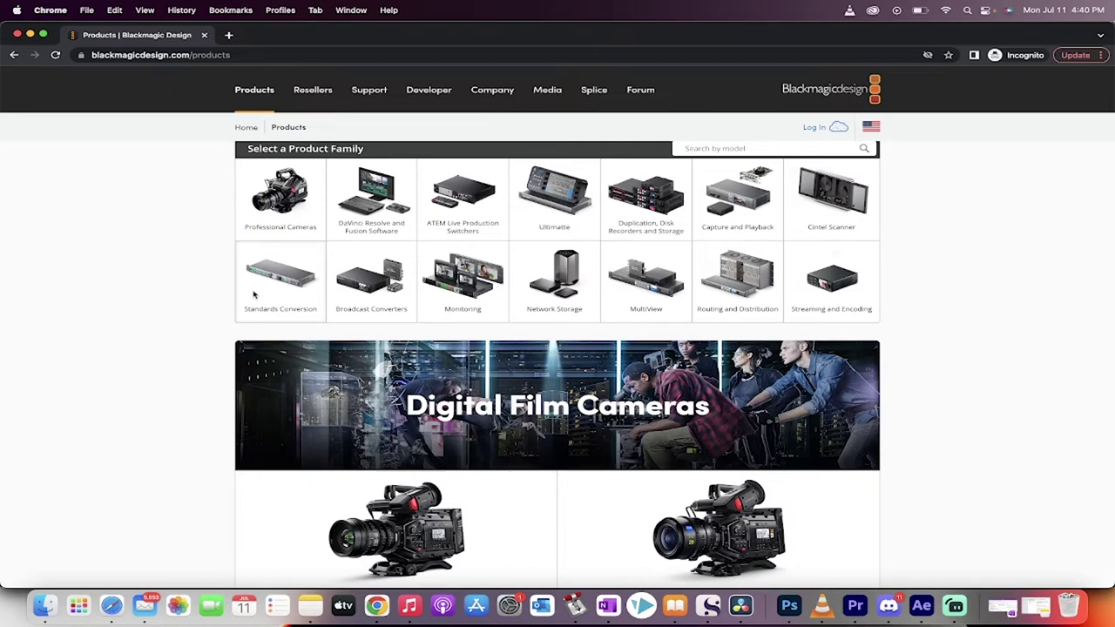
scroll(200, 294, "down", 2)
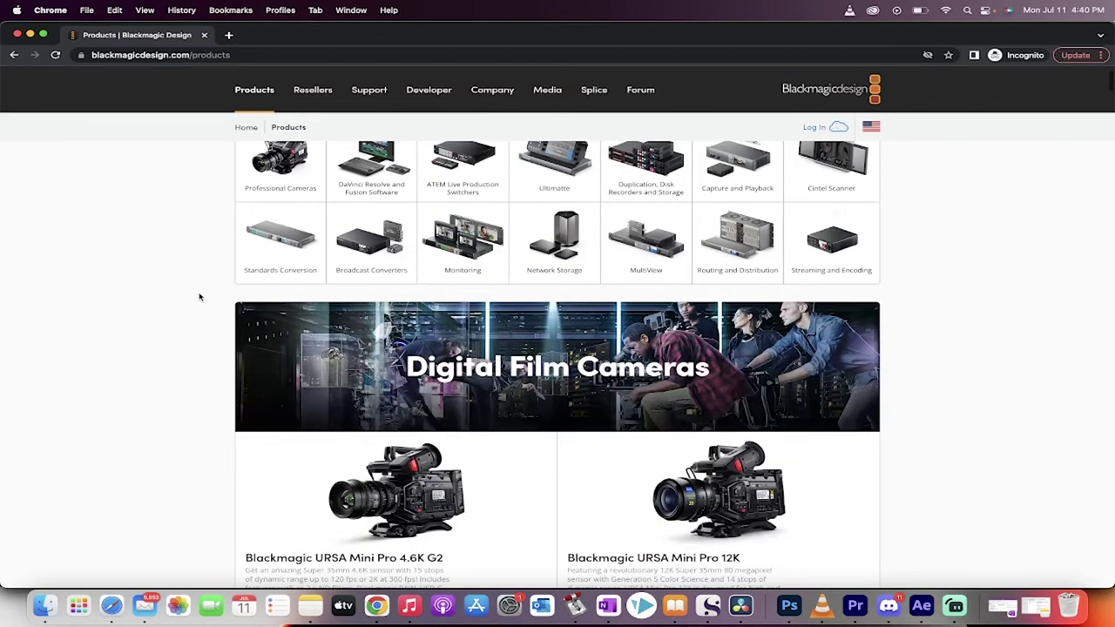
scroll(199, 297, "up", 3)
scroll(198, 297, "down", 10)
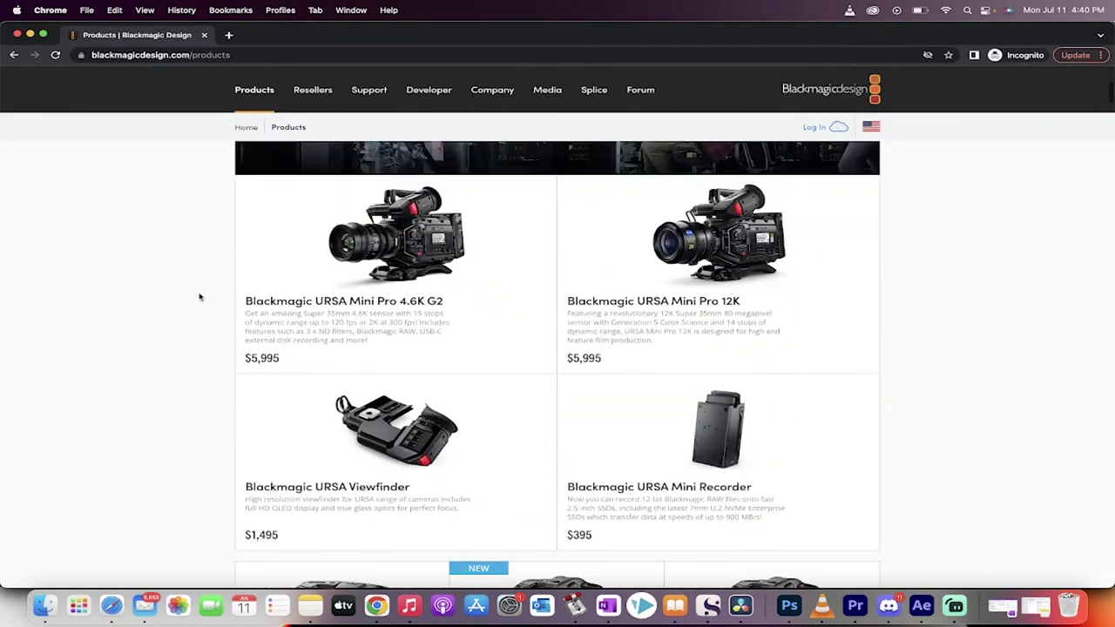
scroll(122, 344, "down", 12)
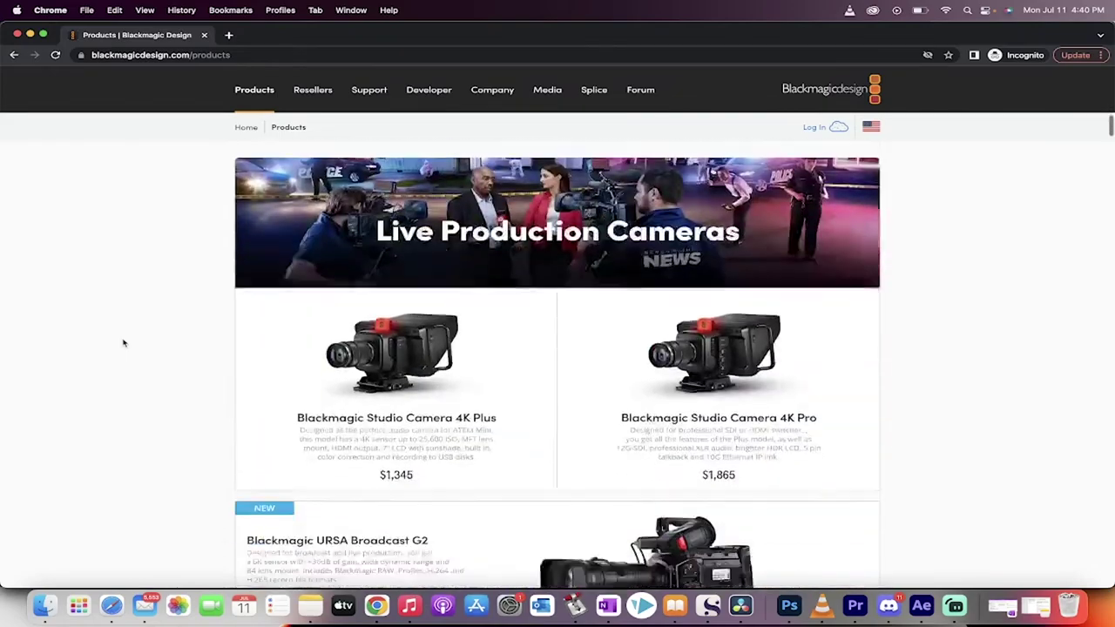
scroll(123, 343, "down", 20)
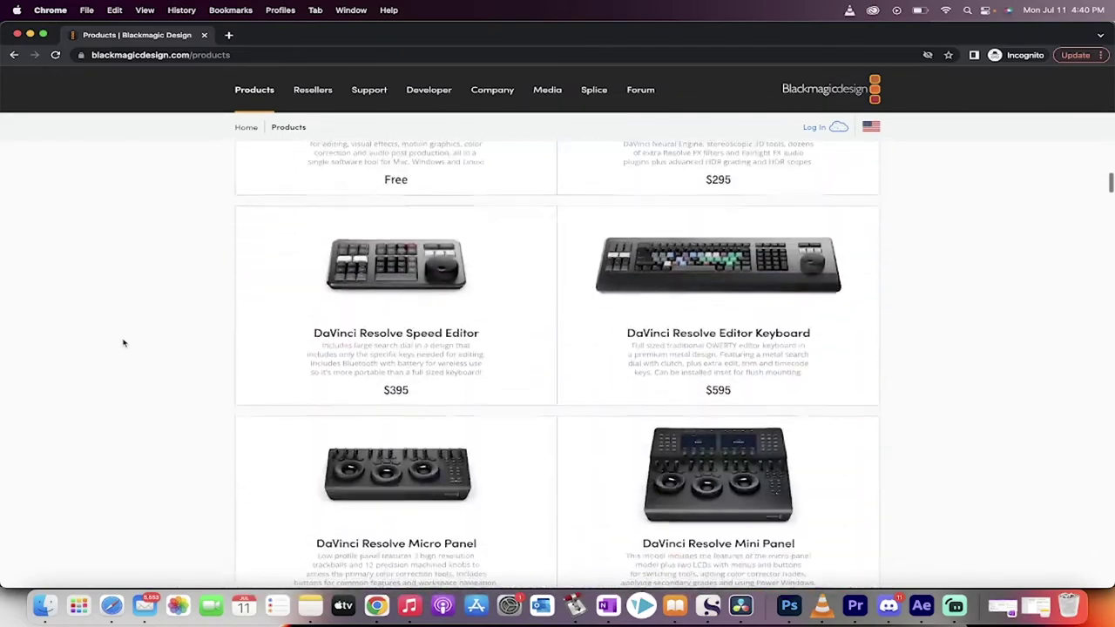
scroll(122, 343, "up", 4)
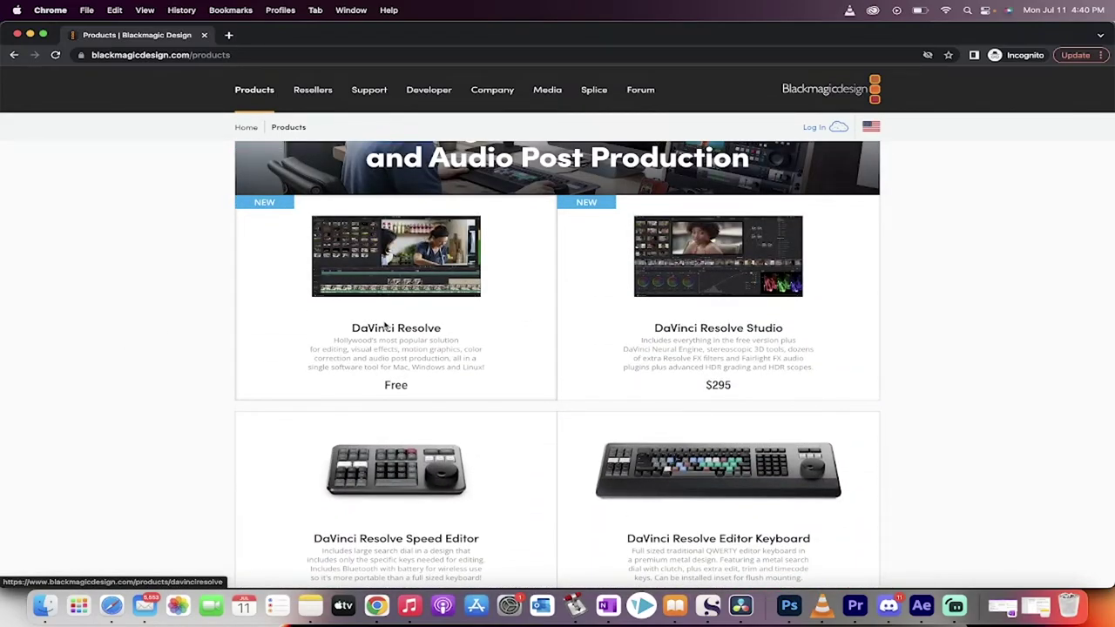
Open the DaVinci Resolve (Free) product page and scroll to its Free Download Now button.
left_click(385, 326)
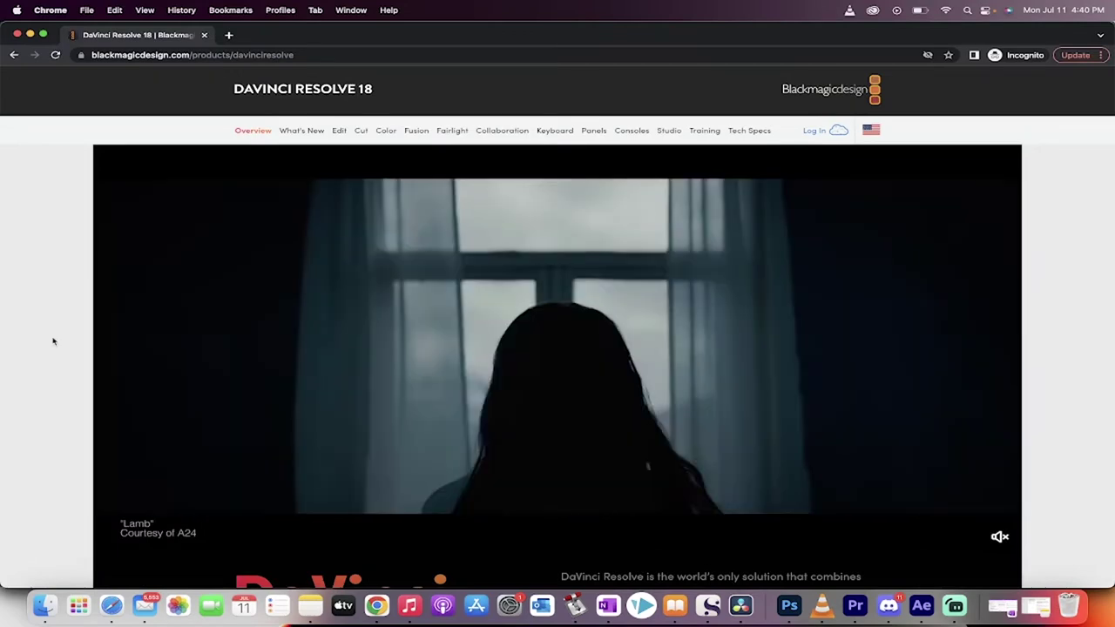
scroll(38, 289, "down", 4)
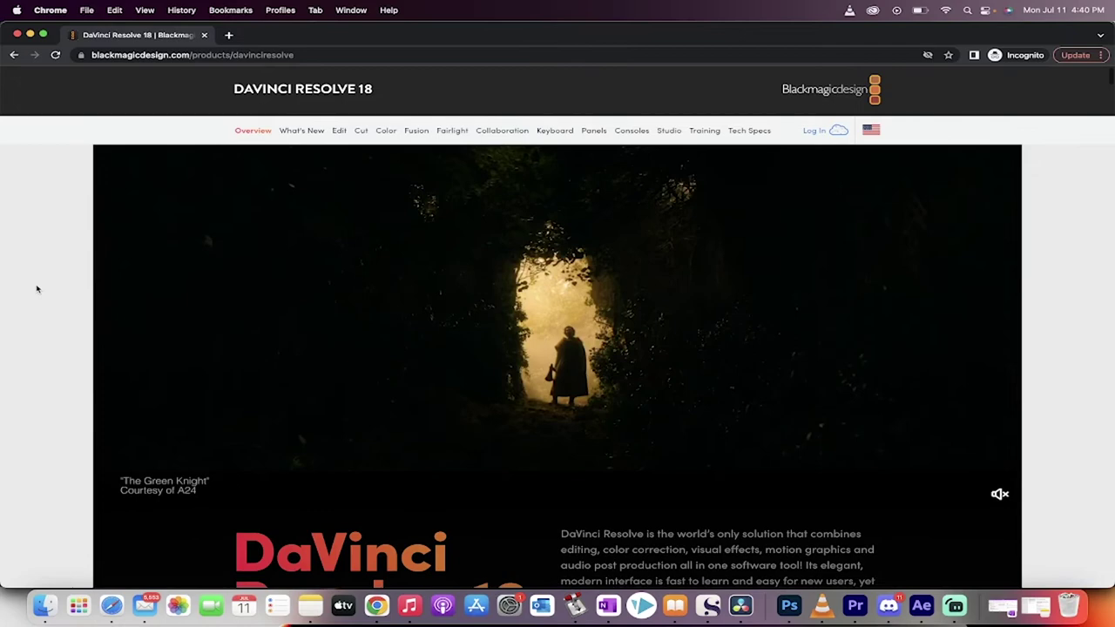
scroll(38, 290, "down", 6)
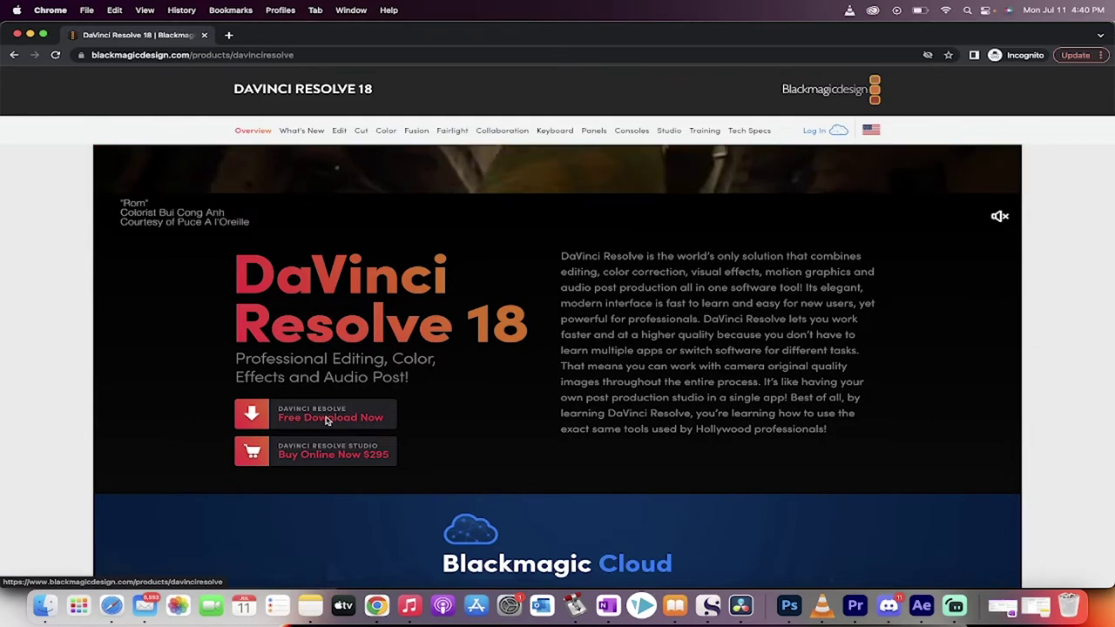
Choose the Mac OS X download of DaVinci Resolve 18 Beta from the download list.
left_click(324, 418)
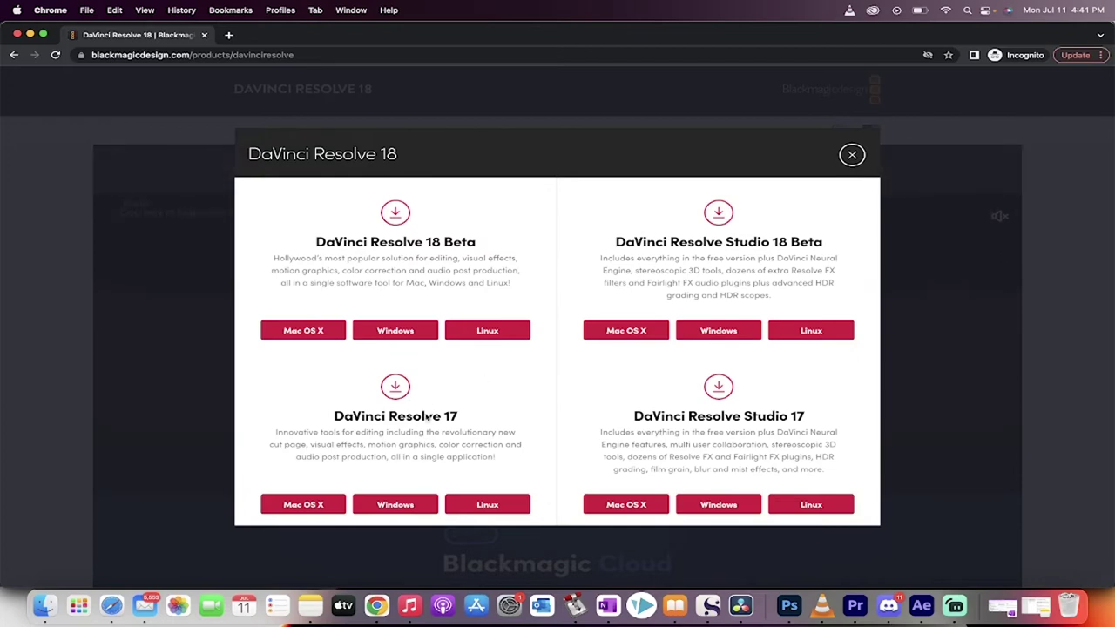
left_click(309, 334)
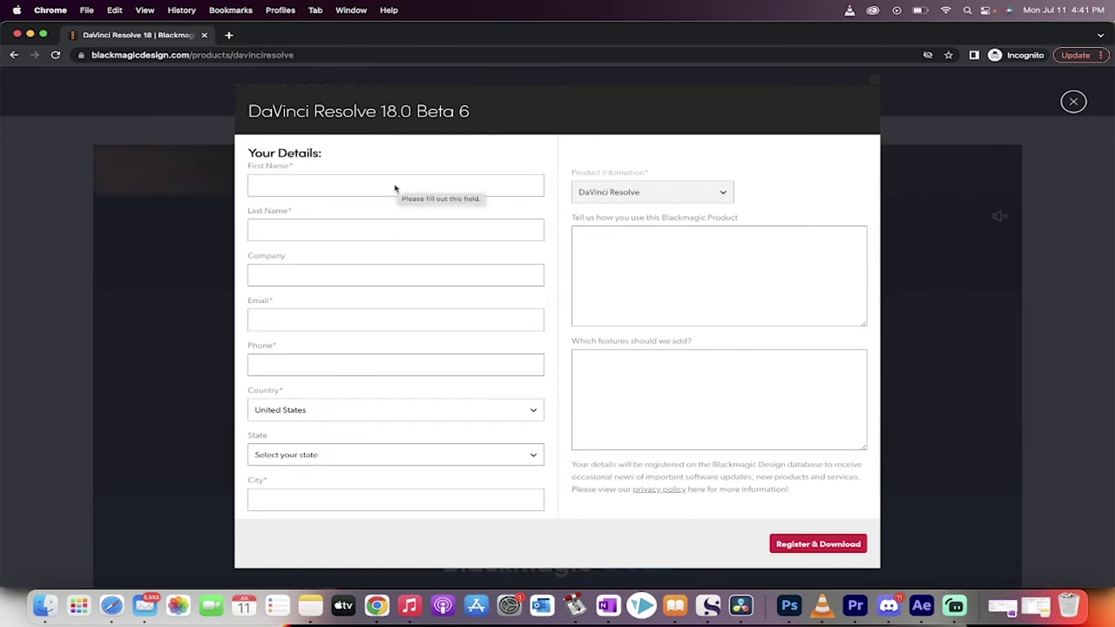
Dismiss the Beta 6 registration form without entering details, returning to the DaVinci Resolve 18 page.
left_click(399, 186)
left_click(405, 151)
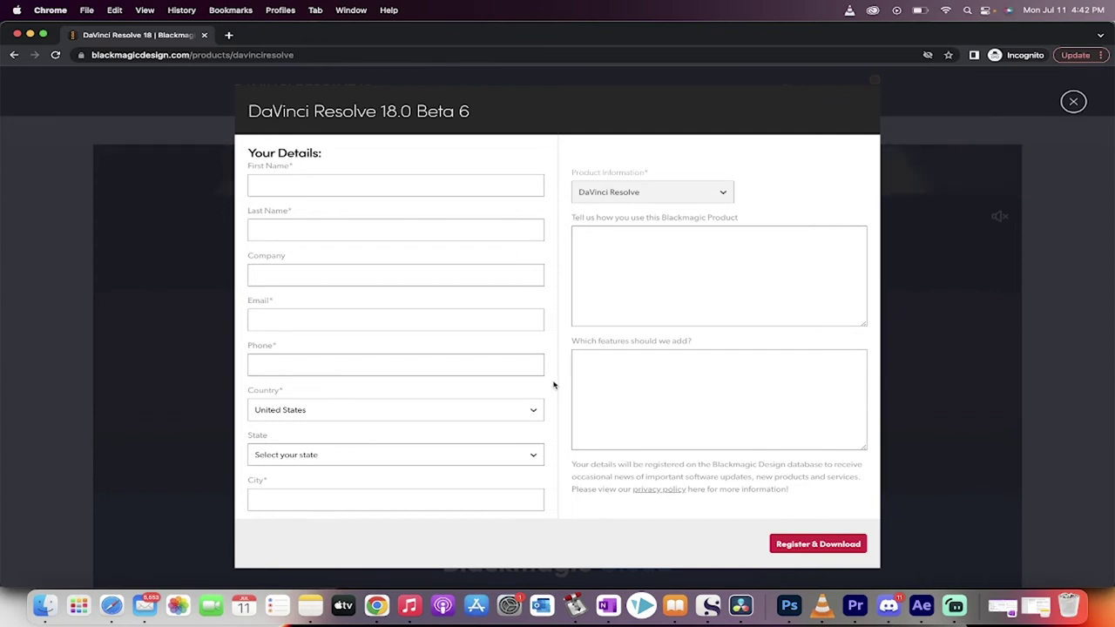
left_click(1074, 102)
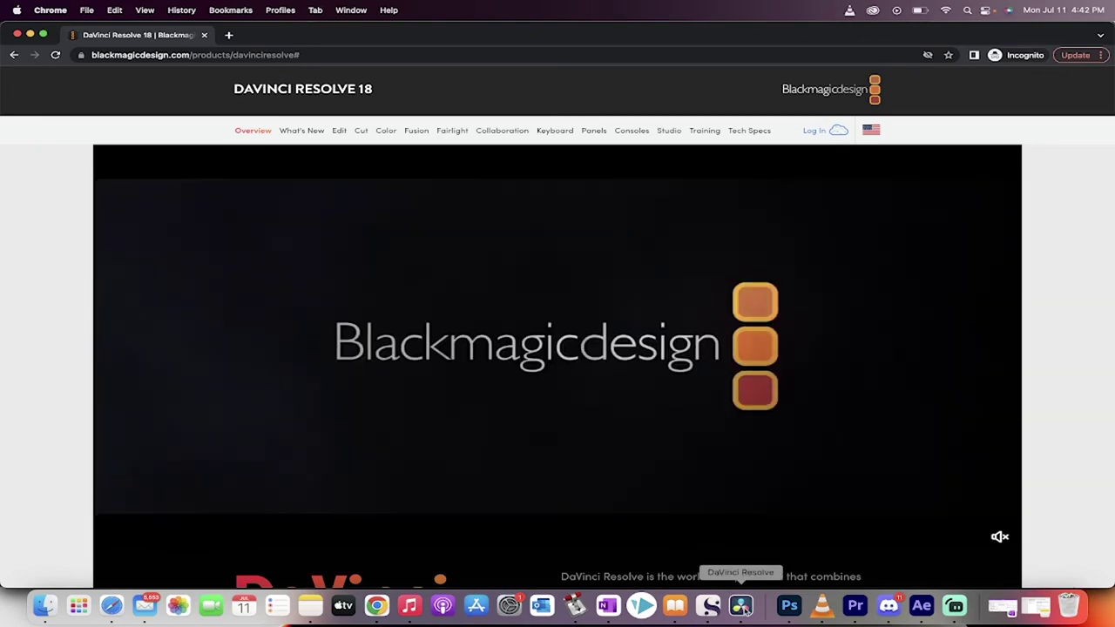
Switch to DaVinci Resolve's Project Manager and back out of adding a new project library.
left_click(742, 608)
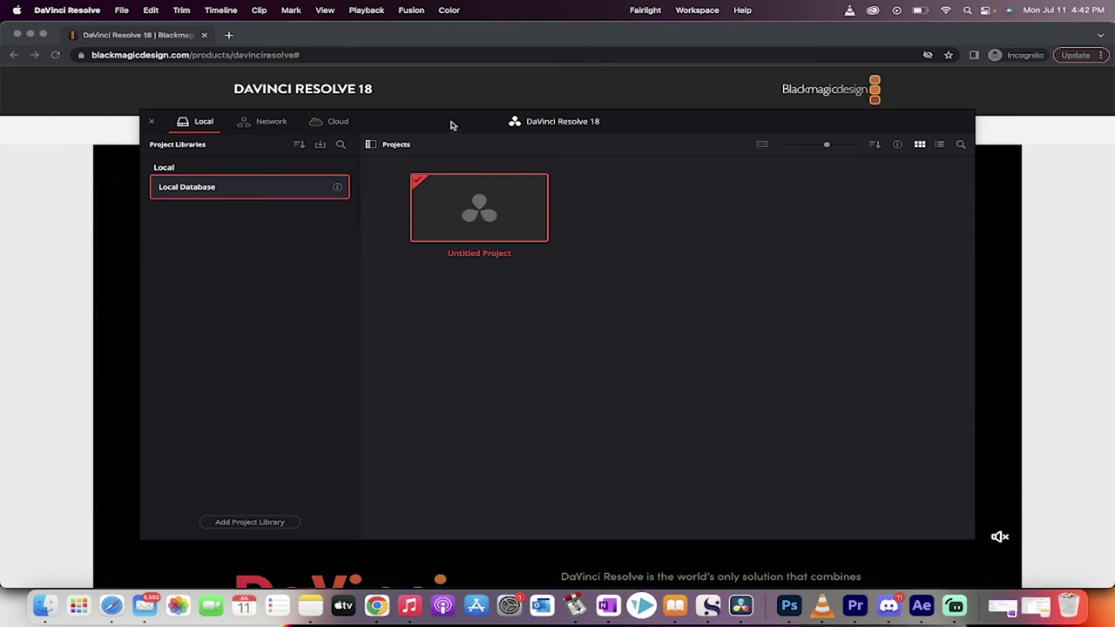
left_click(250, 522)
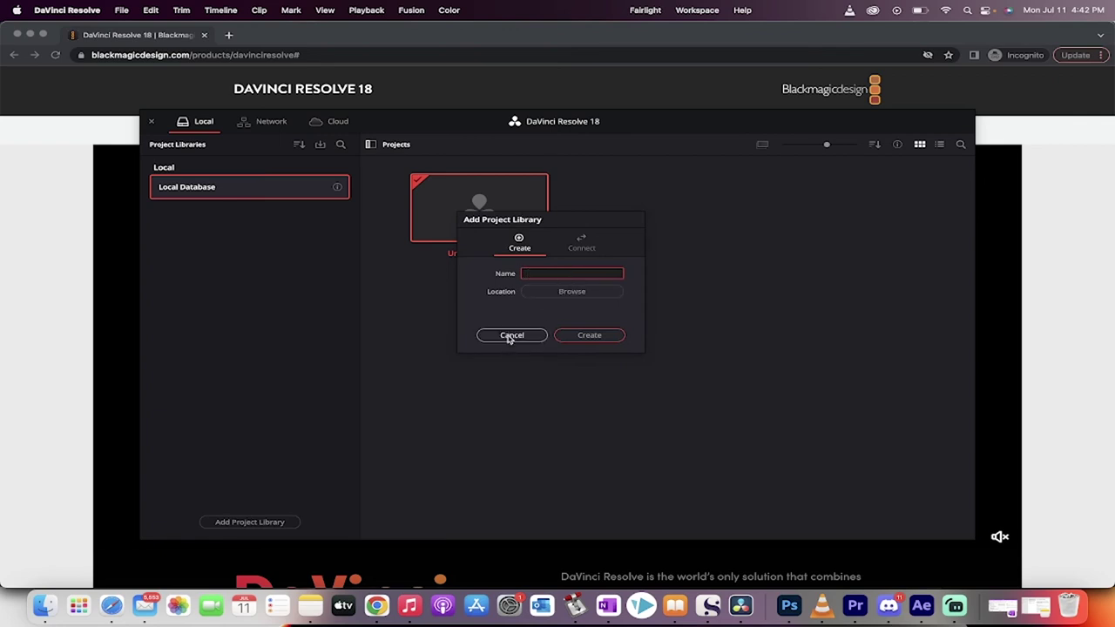
left_click(512, 337)
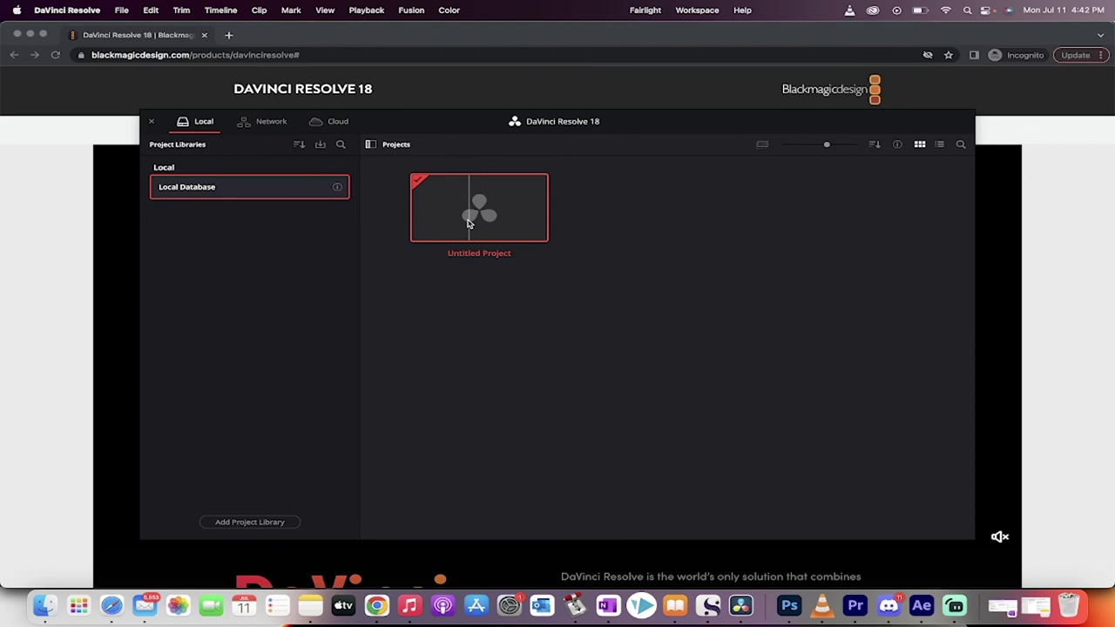
Open the Untitled Project from the Local Database onto the empty Cut page.
double_click(489, 215)
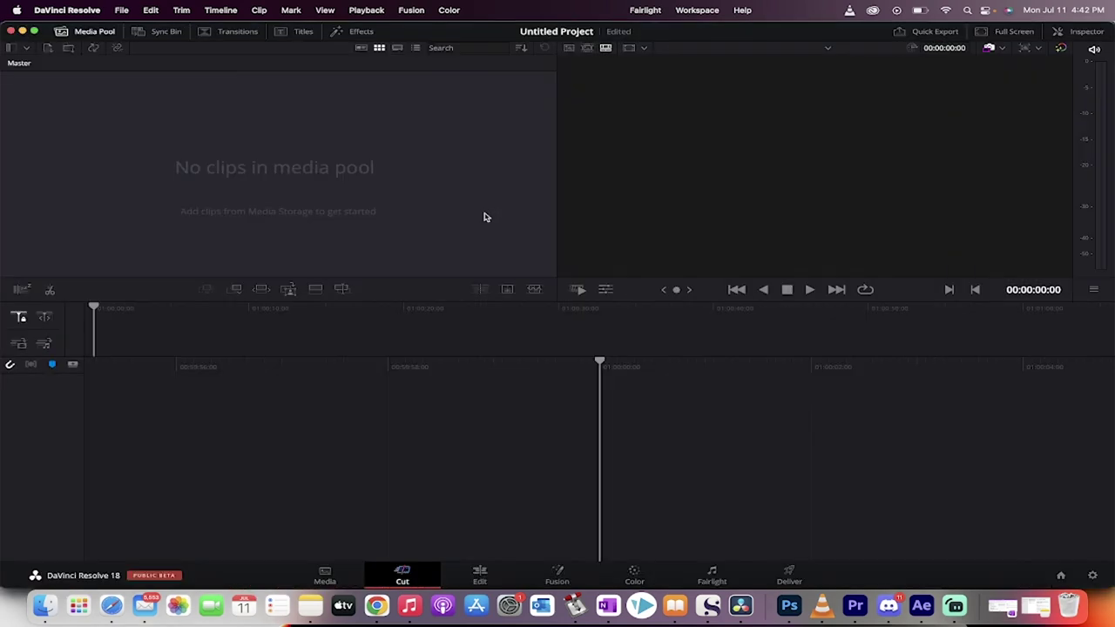